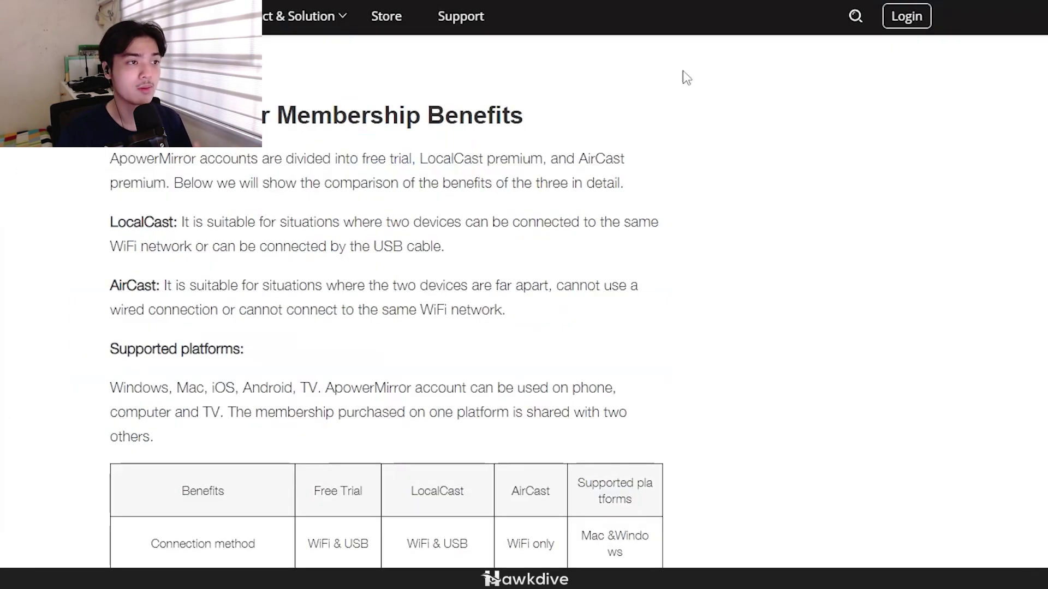
Examine the ApowerMirror membership benefits table comparing Free Trial, LocalCast and AirCast
scroll(939, 165, down, 10)
scroll(577, 284, up, 5)
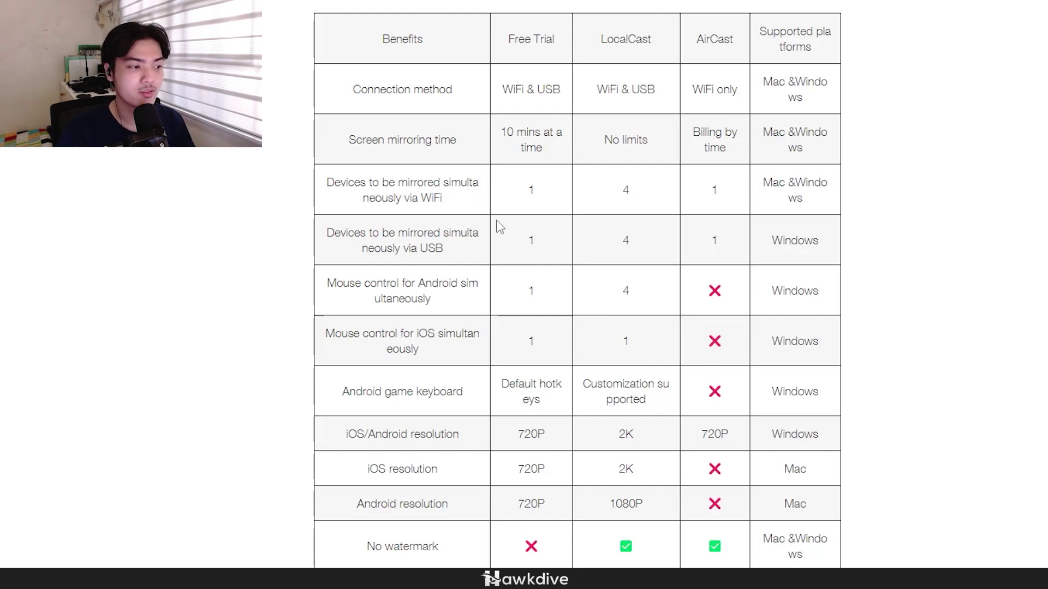
scroll(511, 246, down, 5)
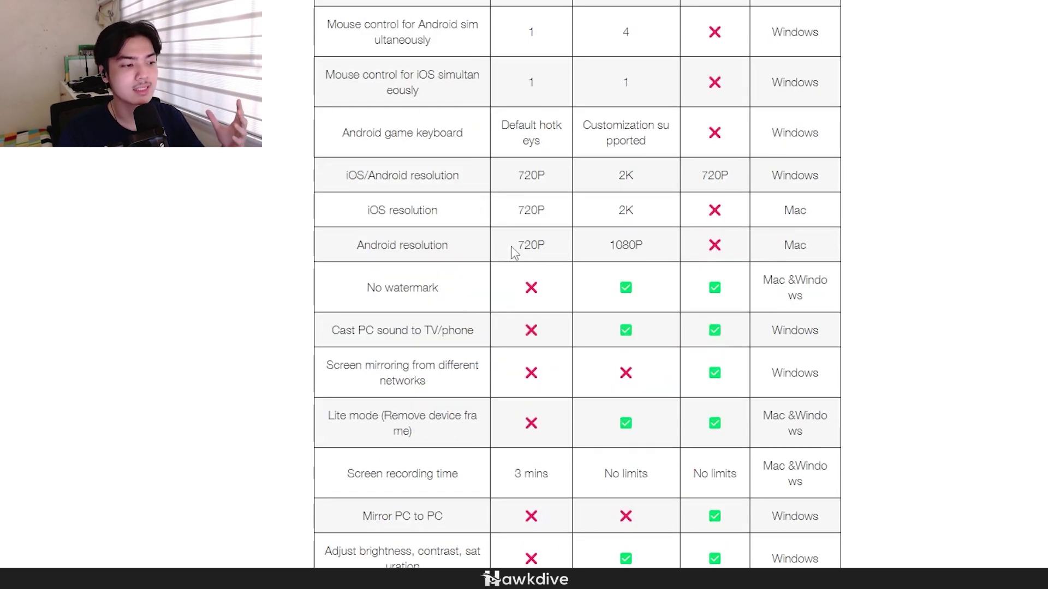
scroll(530, 128, down, 5)
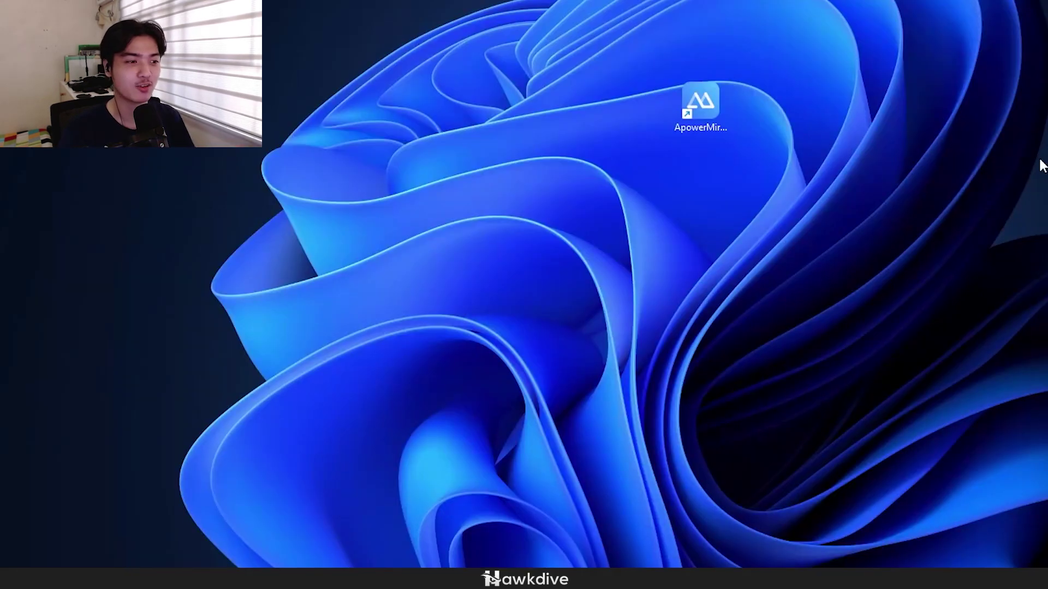
Launch ApowerMirror from its desktop shortcut
drag(967, 330, 436, 0)
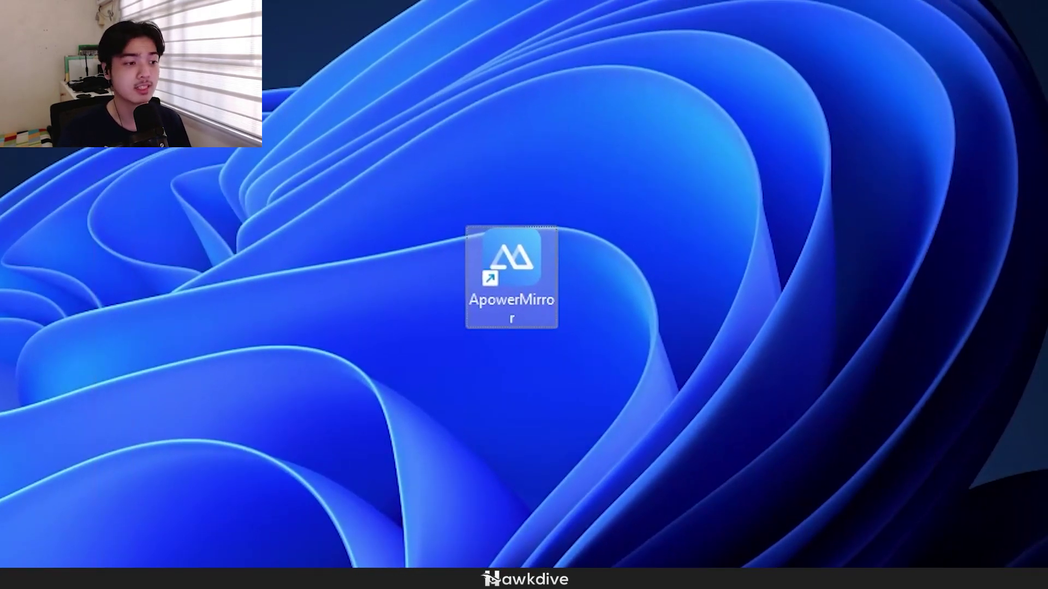
click(830, 200)
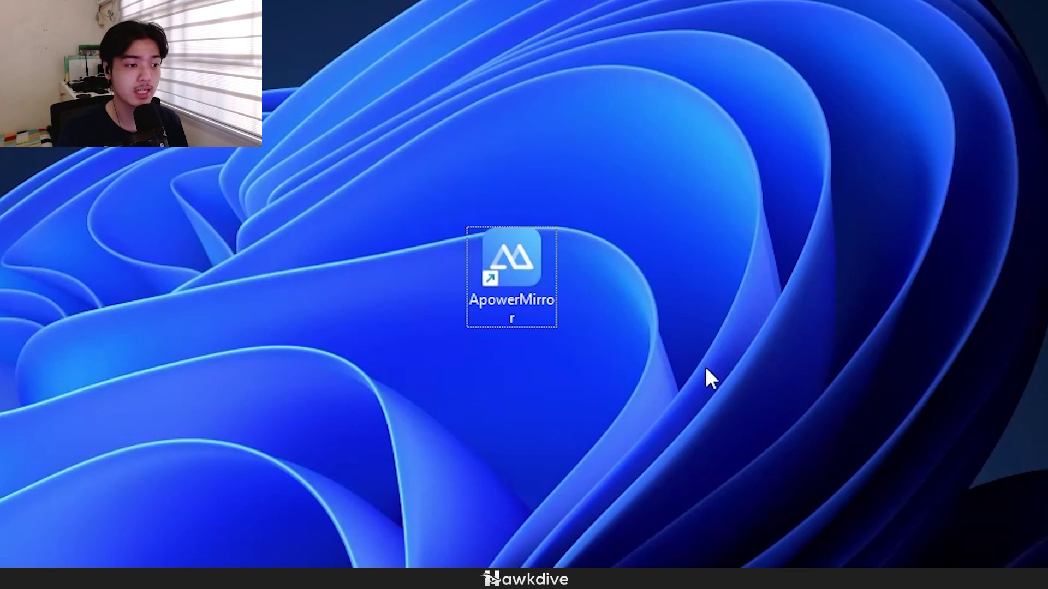
double_click(542, 273)
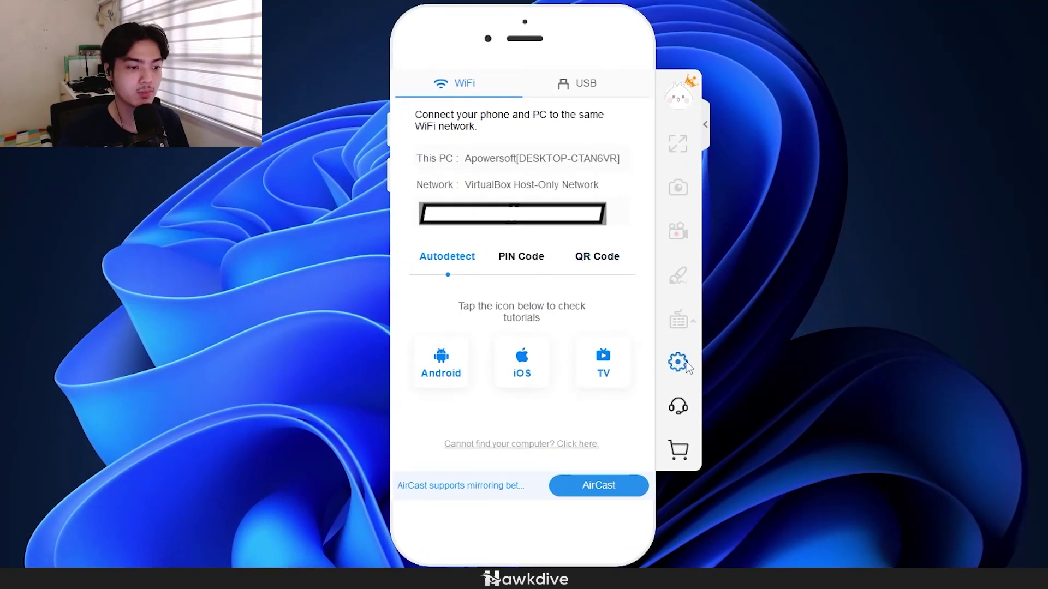
Open the general settings, examine the Run on startup and Always on top options, and return to the settings overview
click(678, 362)
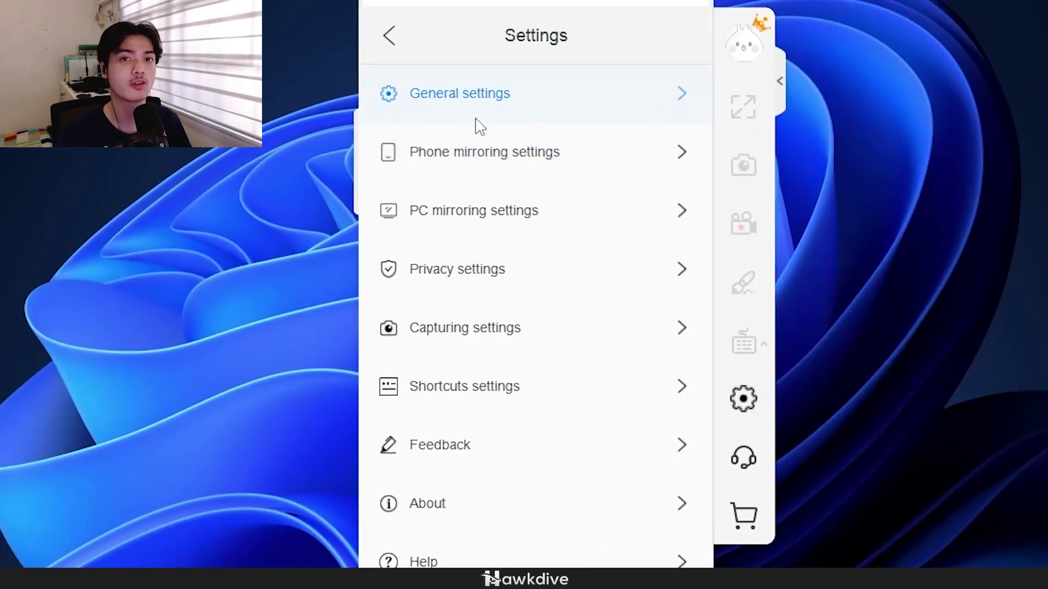
click(479, 125)
click(497, 115)
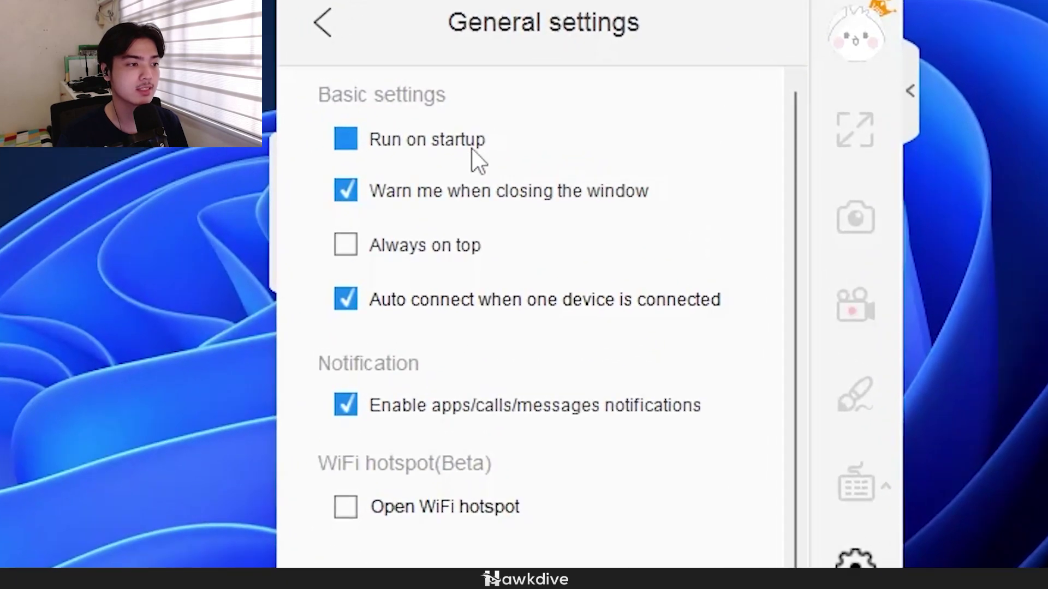
click(473, 150)
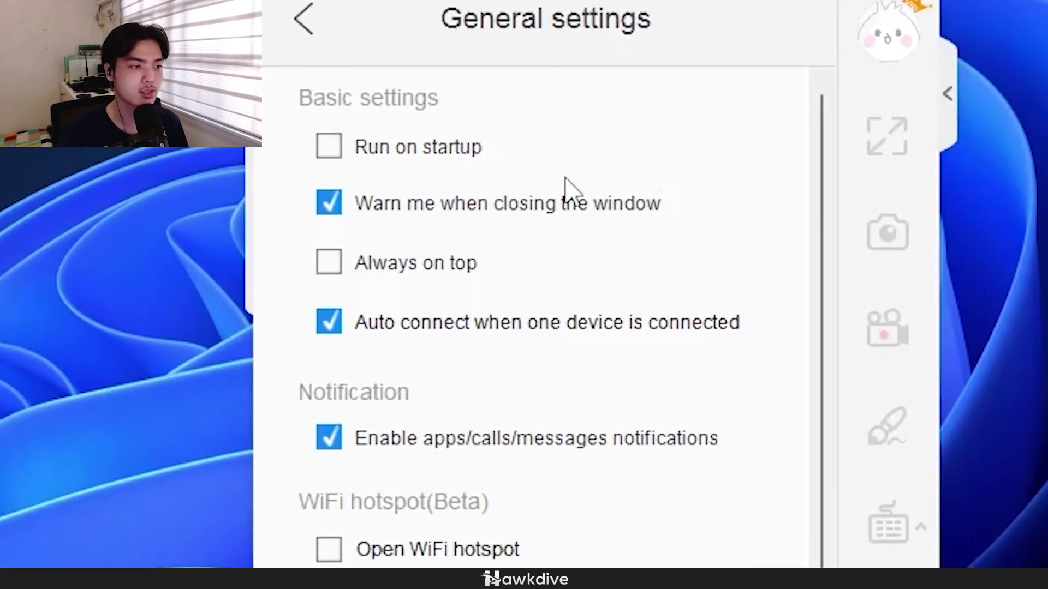
click(430, 277)
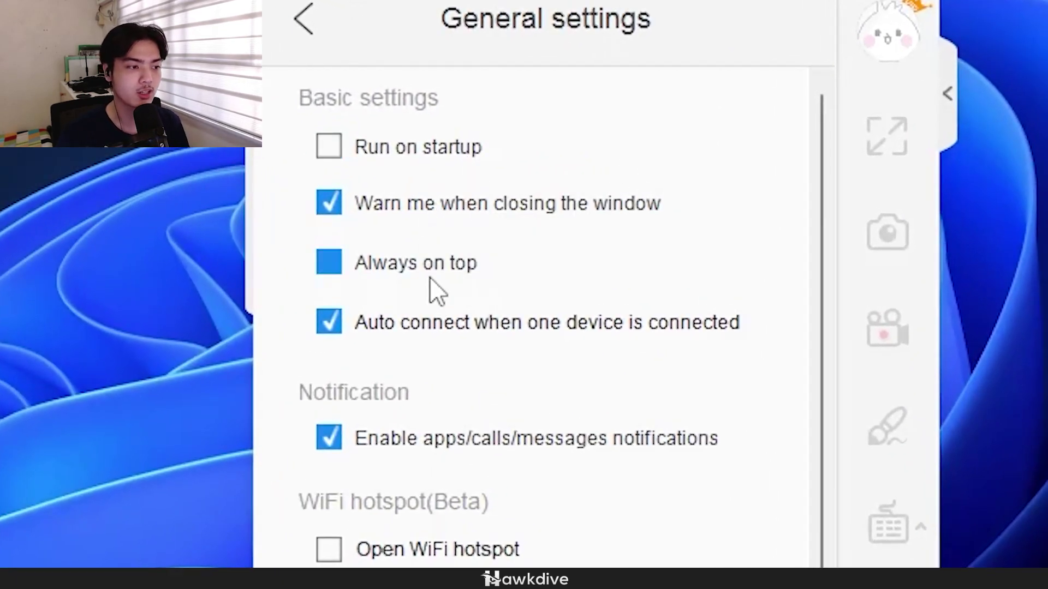
click(430, 276)
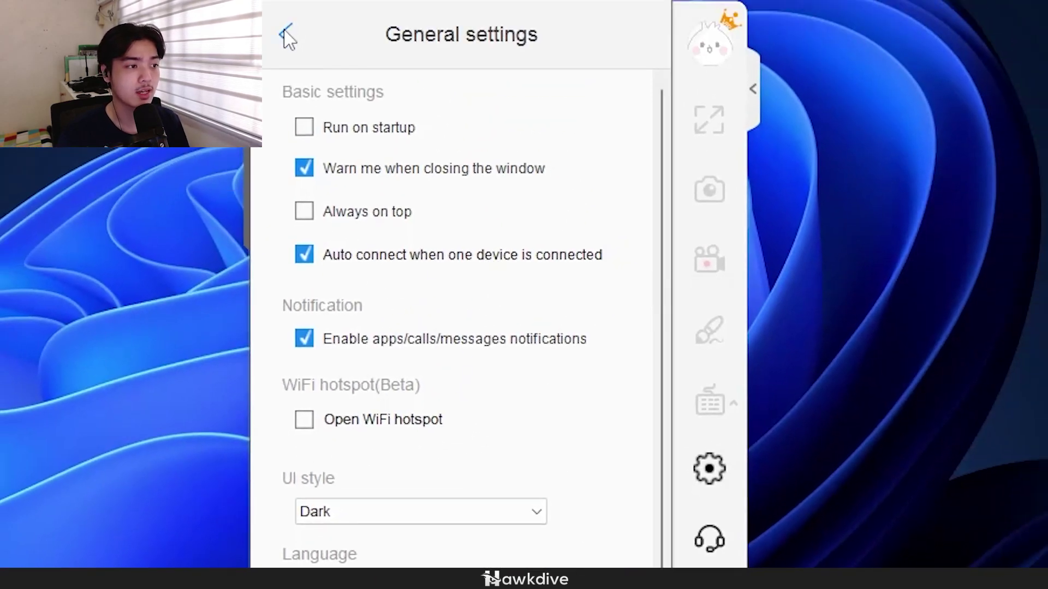
click(284, 32)
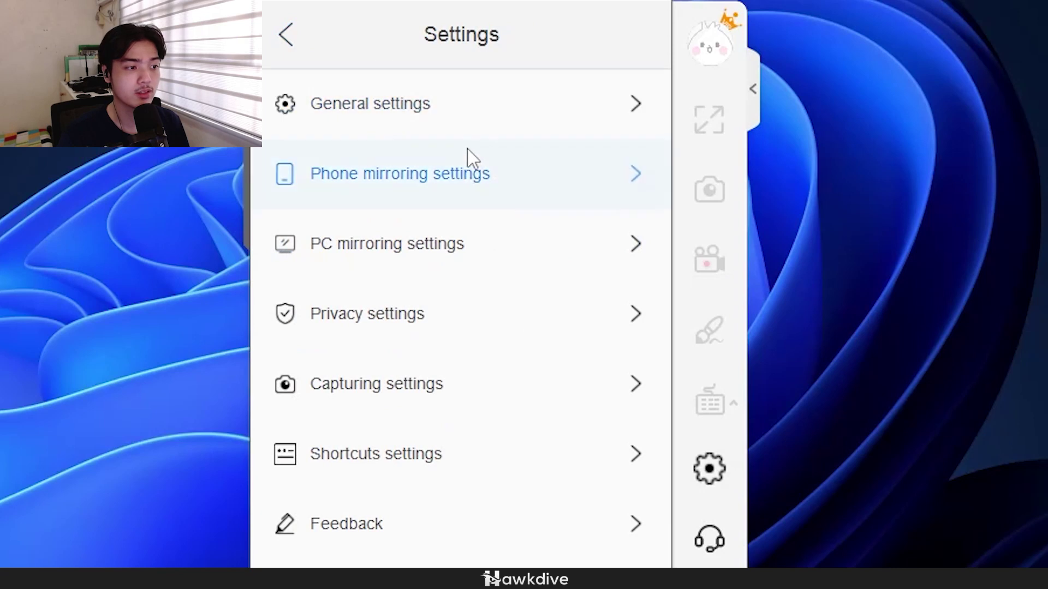
In the phone mirroring settings, choose 2K resolution, Bright color, High-speed decoding mode and a max FPS of 60
click(490, 184)
click(523, 190)
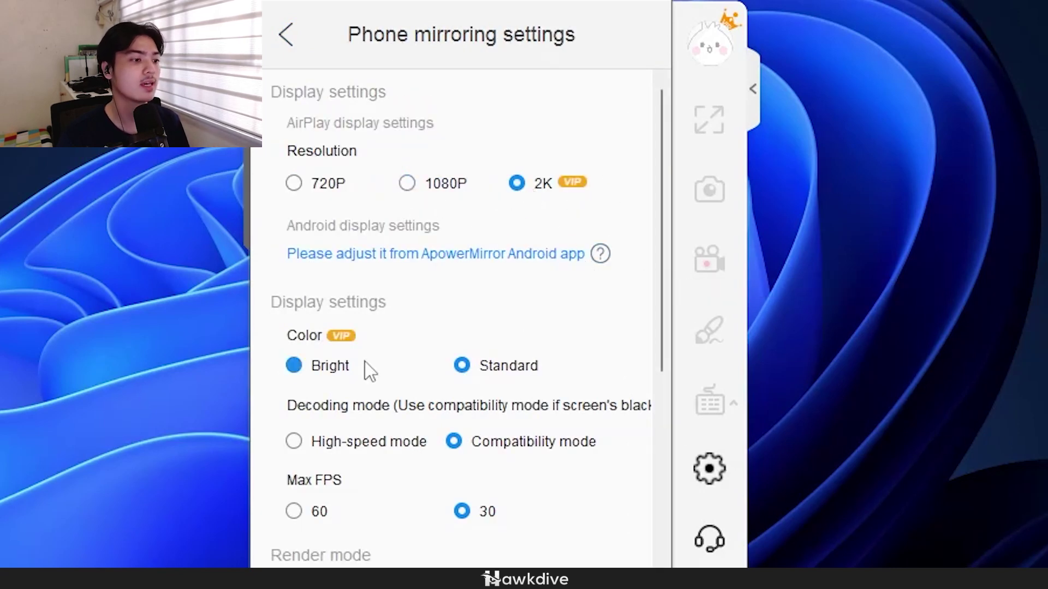
click(327, 367)
click(362, 450)
click(315, 519)
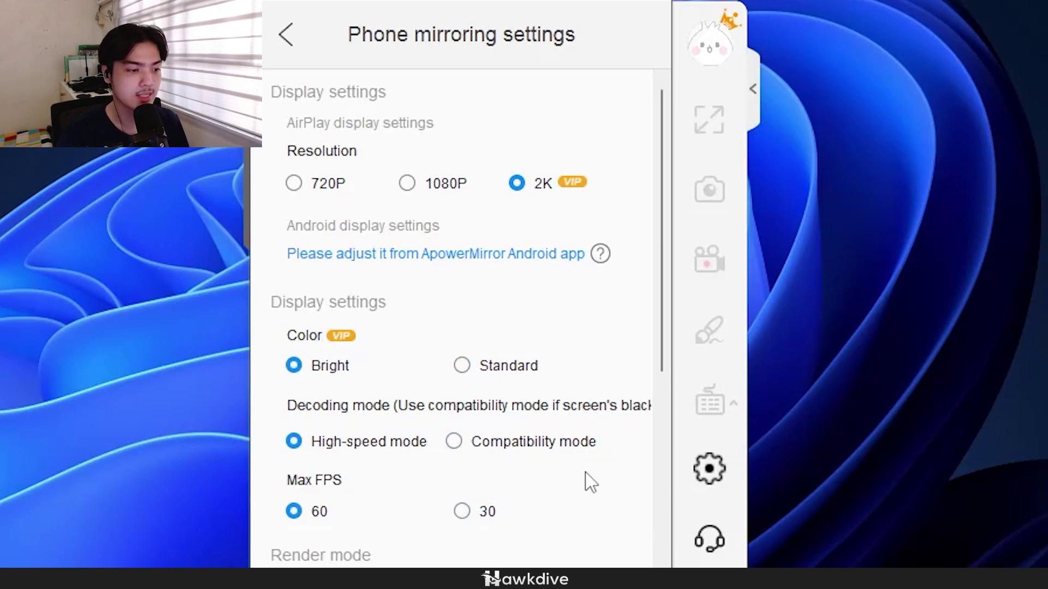
Review the render mode, brightness, saturation, contrast, Android USB connection and landscape options, then return to the settings overview
scroll(583, 475, down, 2)
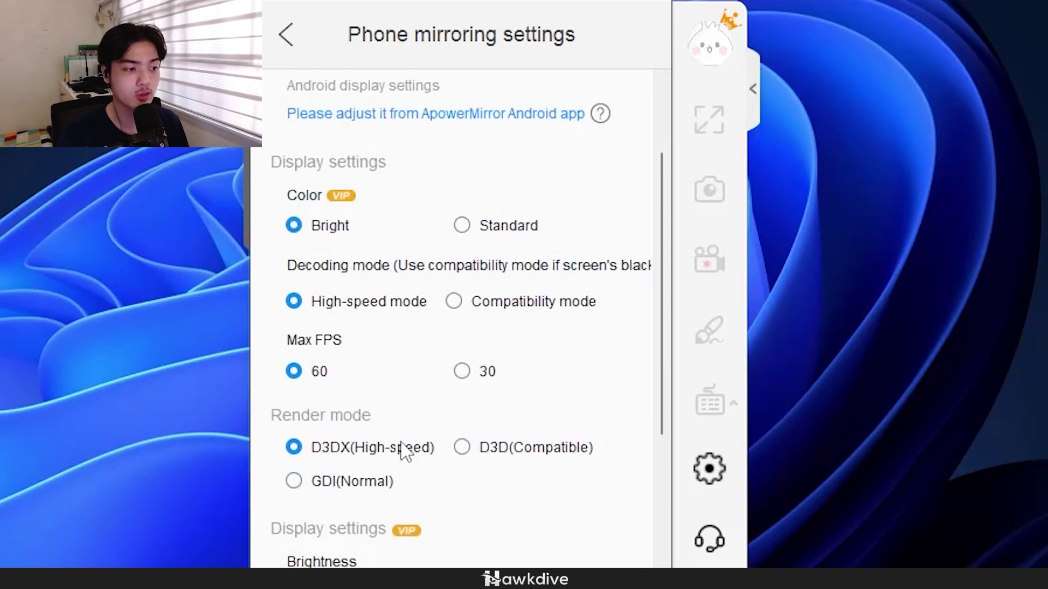
scroll(584, 483, down, 2)
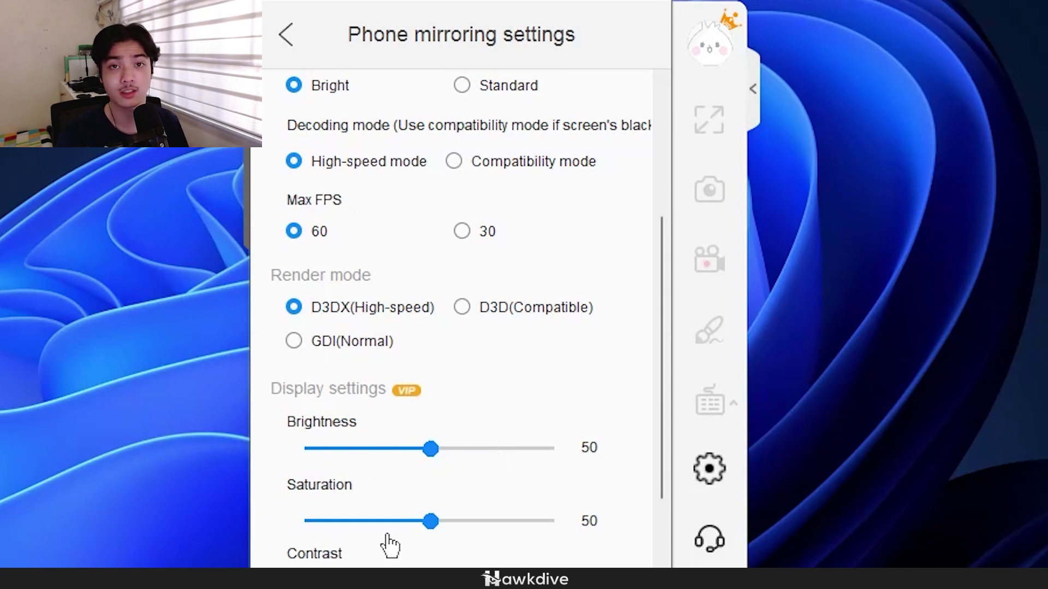
scroll(610, 373, down, 2)
scroll(605, 365, down, 2)
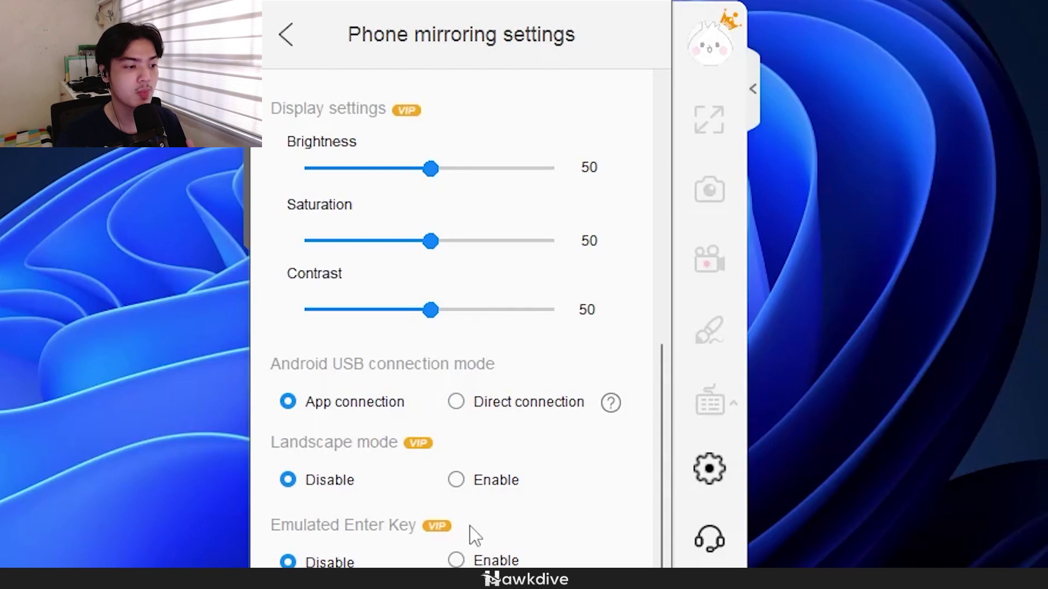
scroll(474, 516, down, 2)
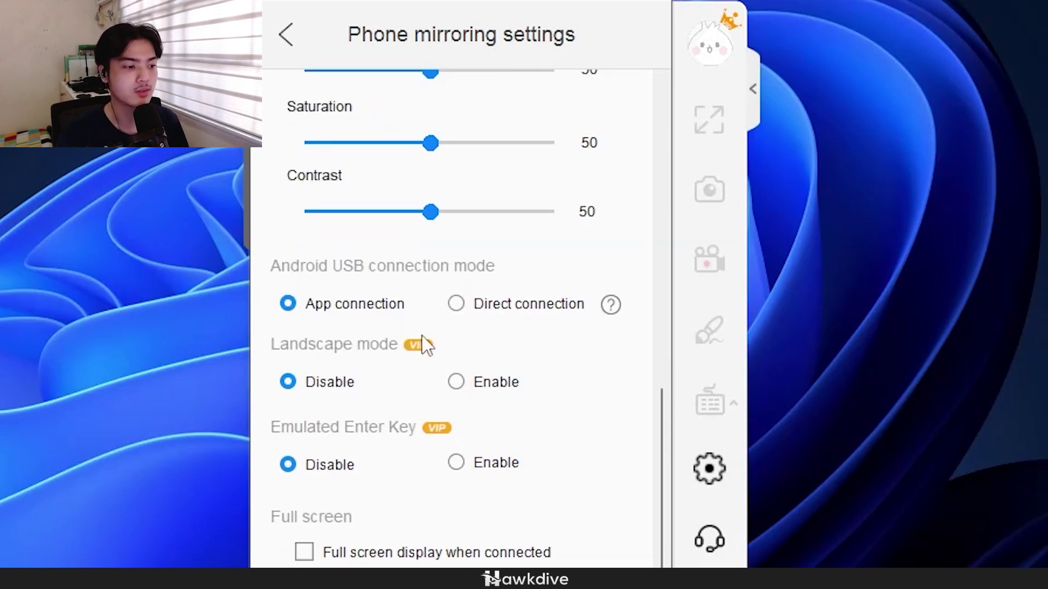
scroll(382, 230, up, 1)
click(296, 43)
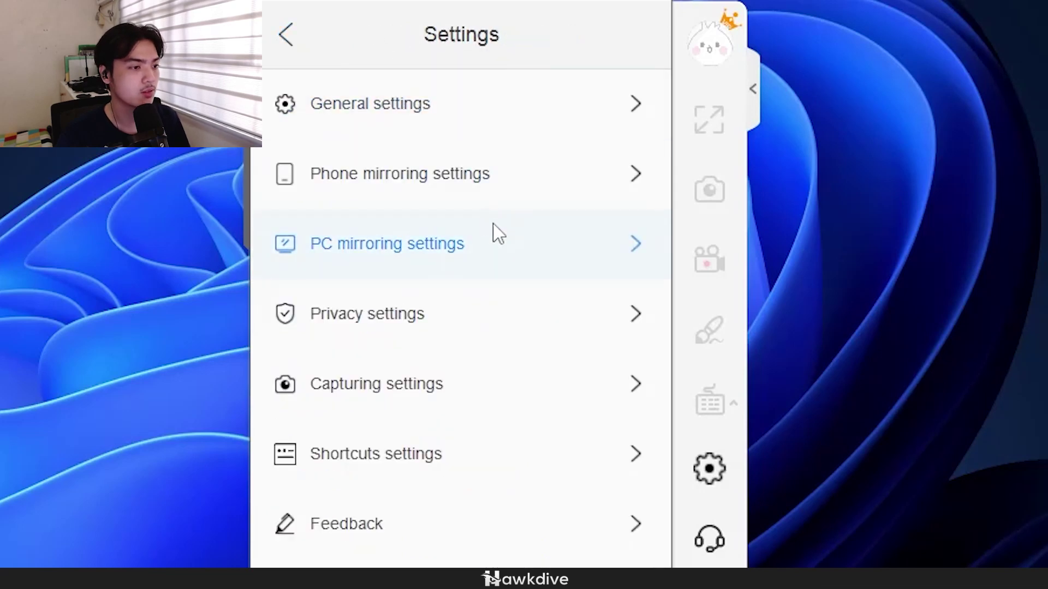
Look through the PC mirroring, privacy, general and phone mirroring settings pages
click(493, 226)
click(285, 36)
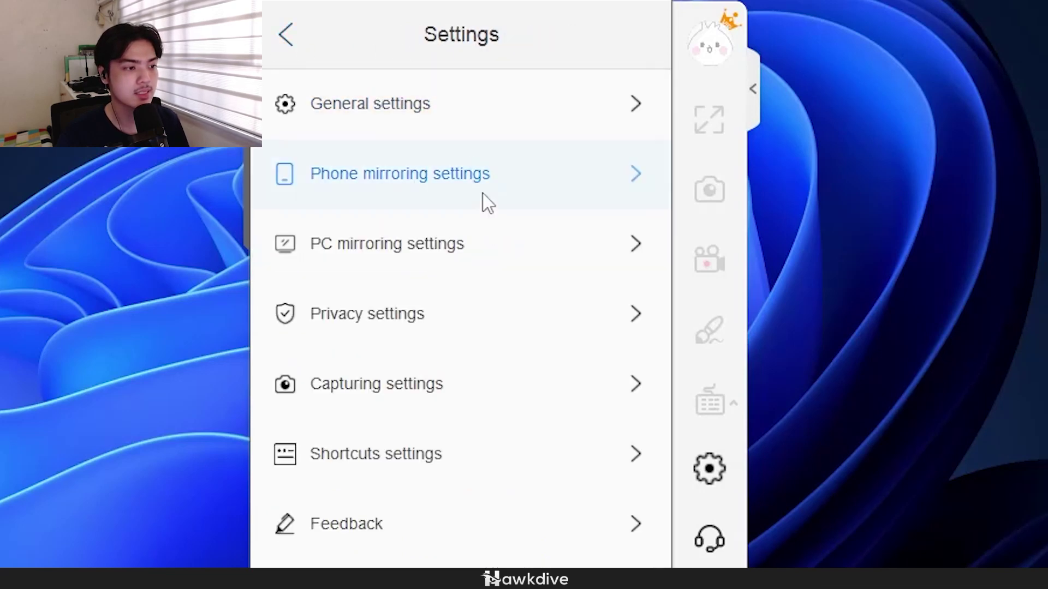
click(484, 304)
click(295, 42)
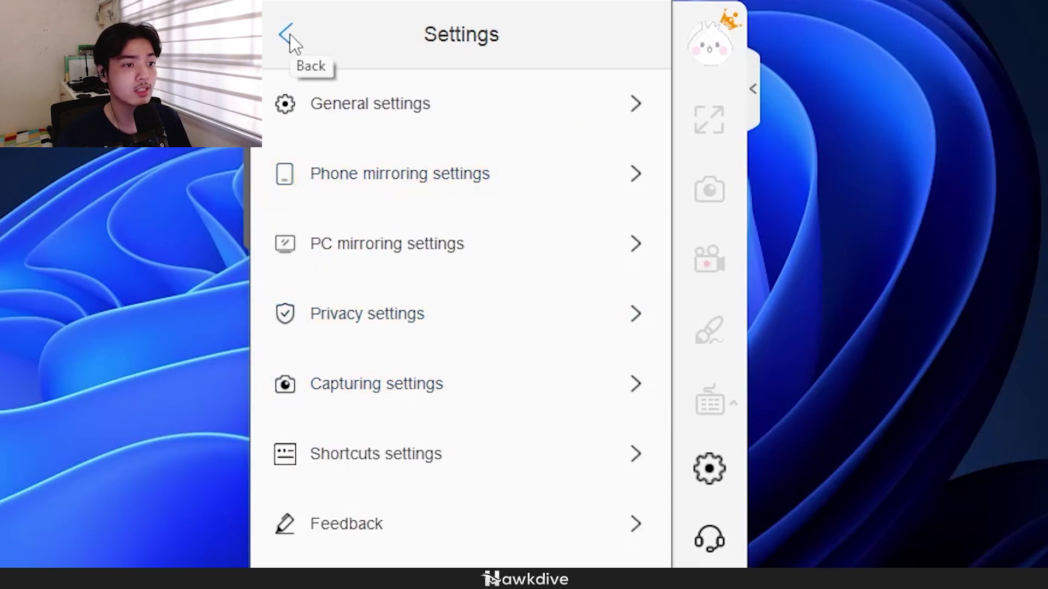
click(464, 103)
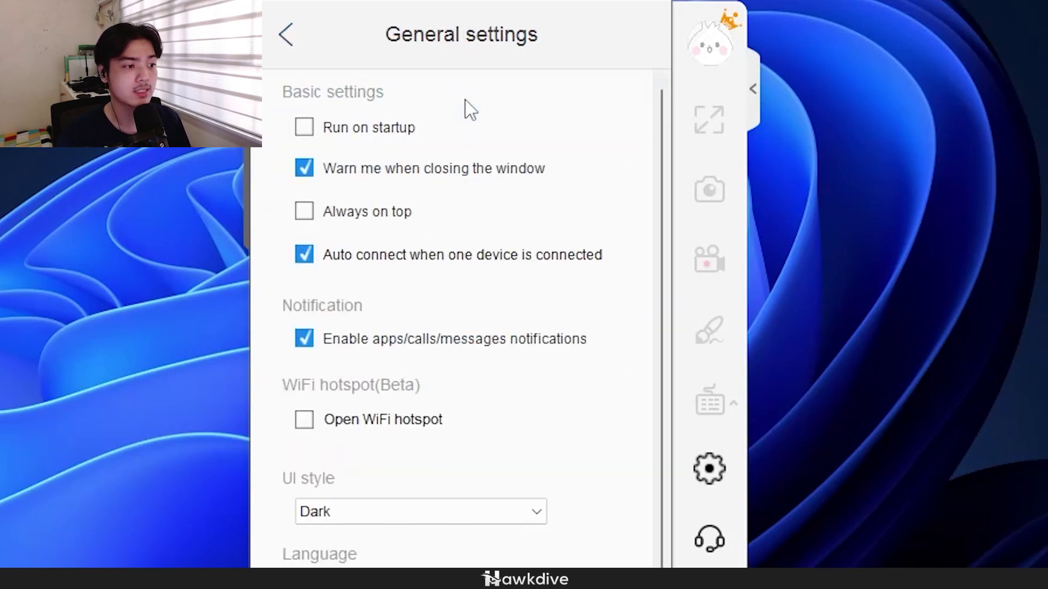
click(292, 37)
click(439, 164)
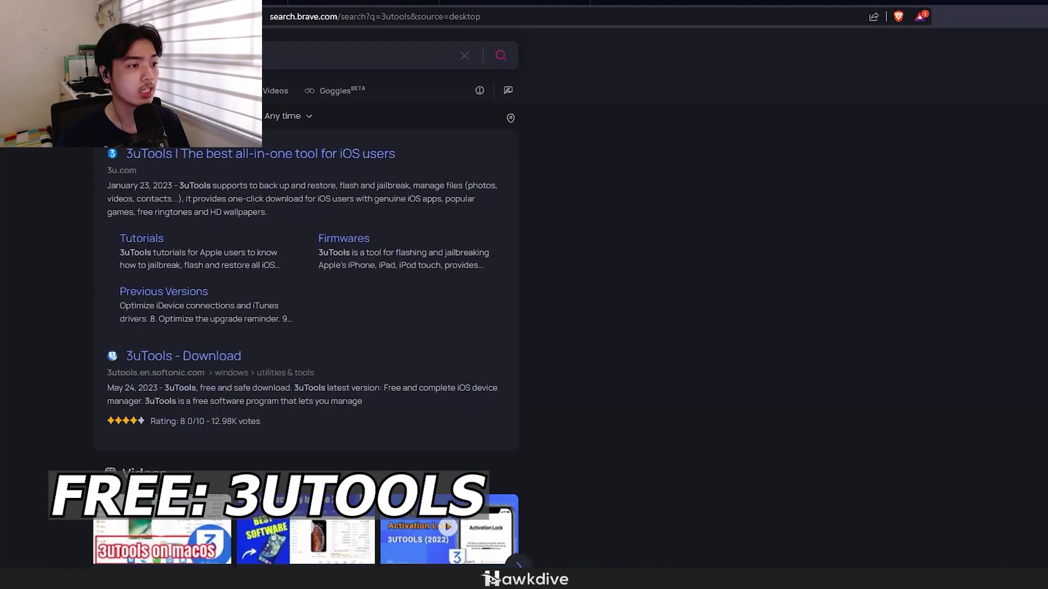
Download the 3uTools installer from the official 3u.com site and install it in C:\Program Files (x86)\3uTools\
click(204, 154)
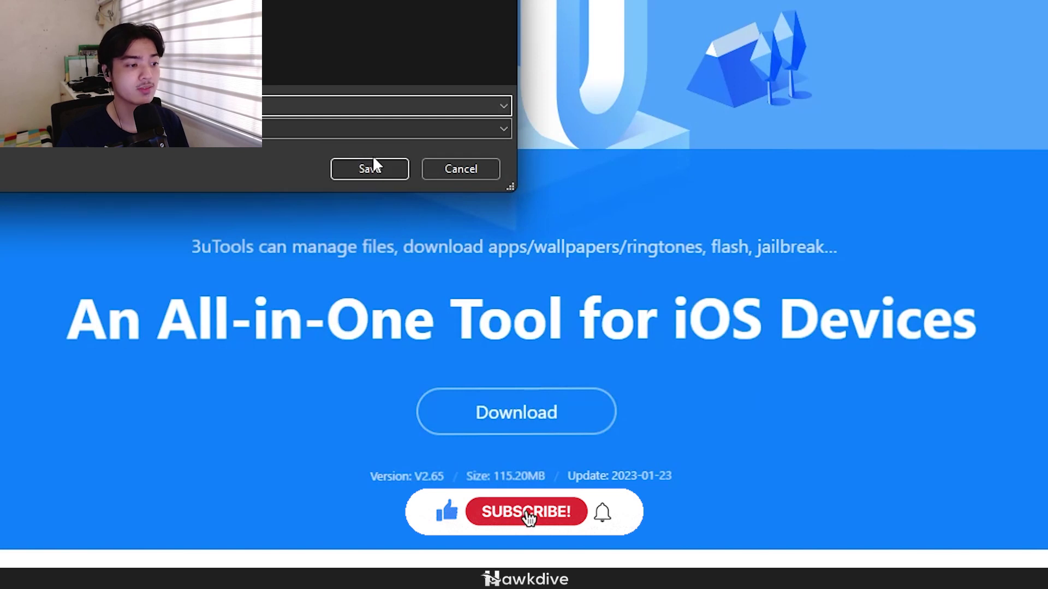
click(381, 175)
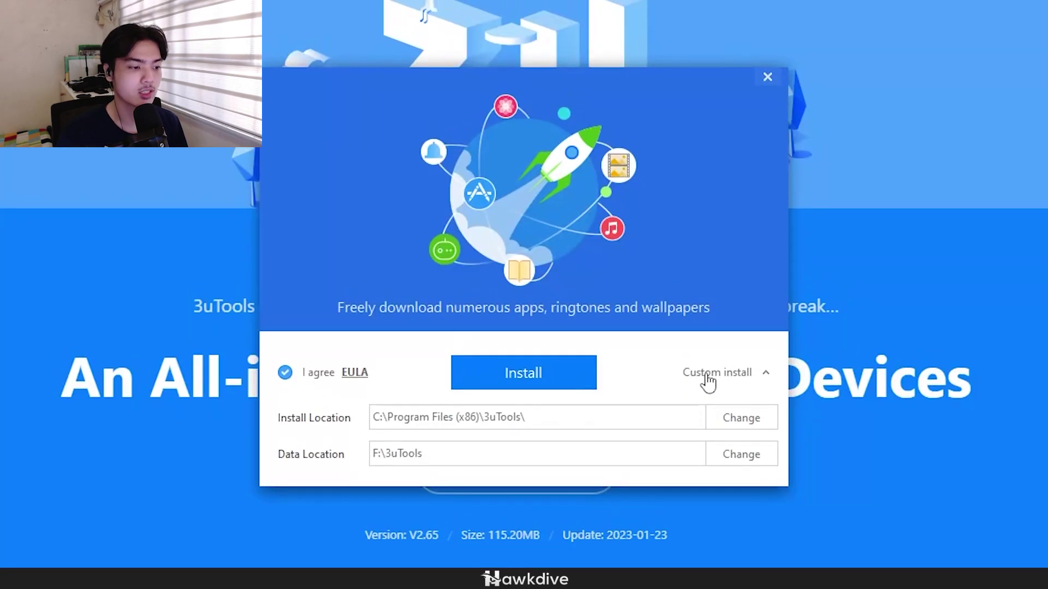
click(545, 385)
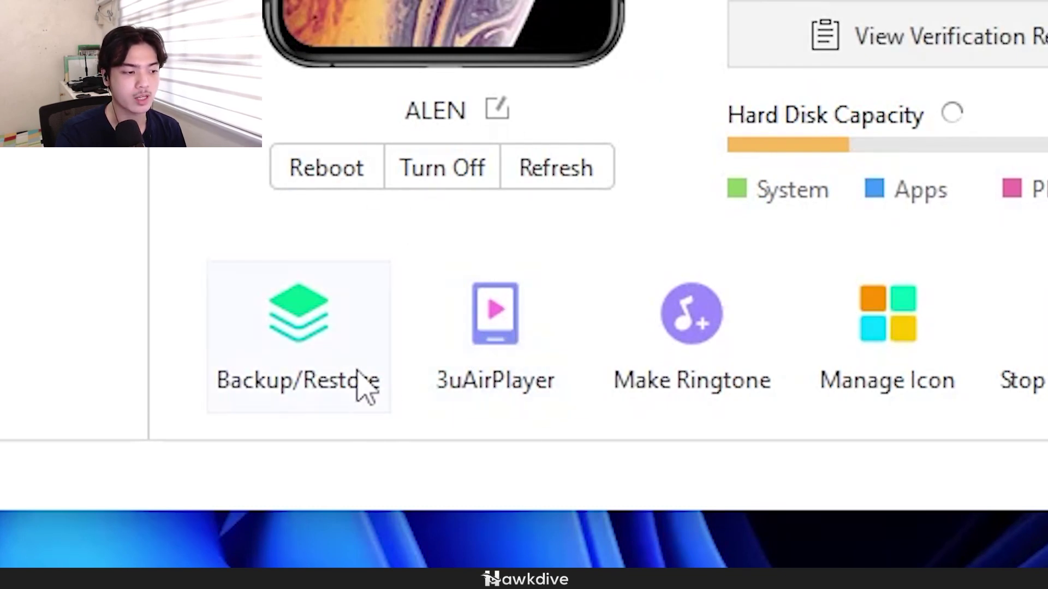
Open 3uAirPlayer from 3uTools and dismiss the Screen Mirroring Driver Installation dialog
click(503, 362)
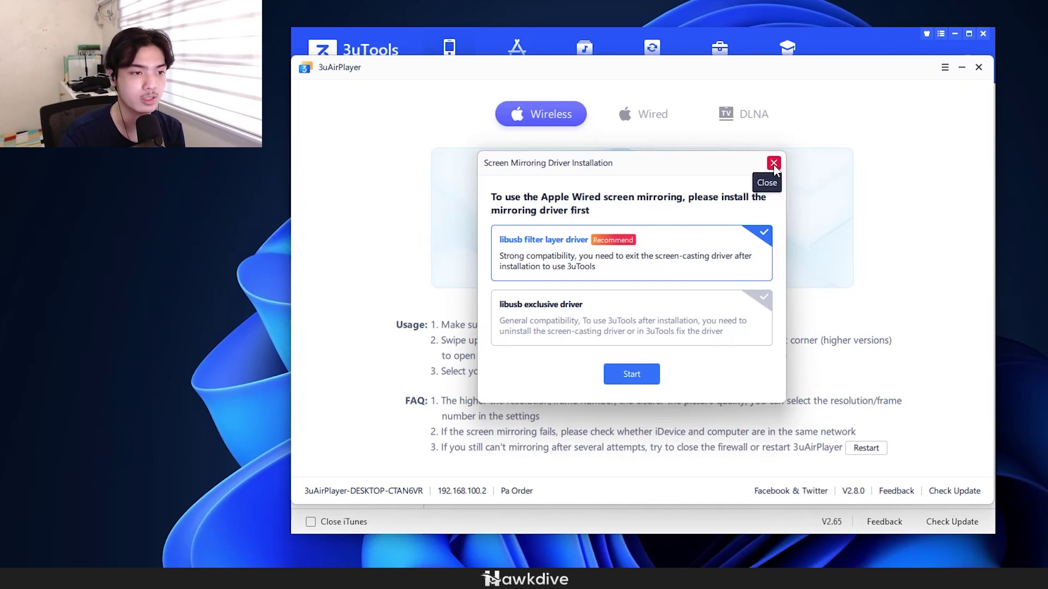
click(774, 164)
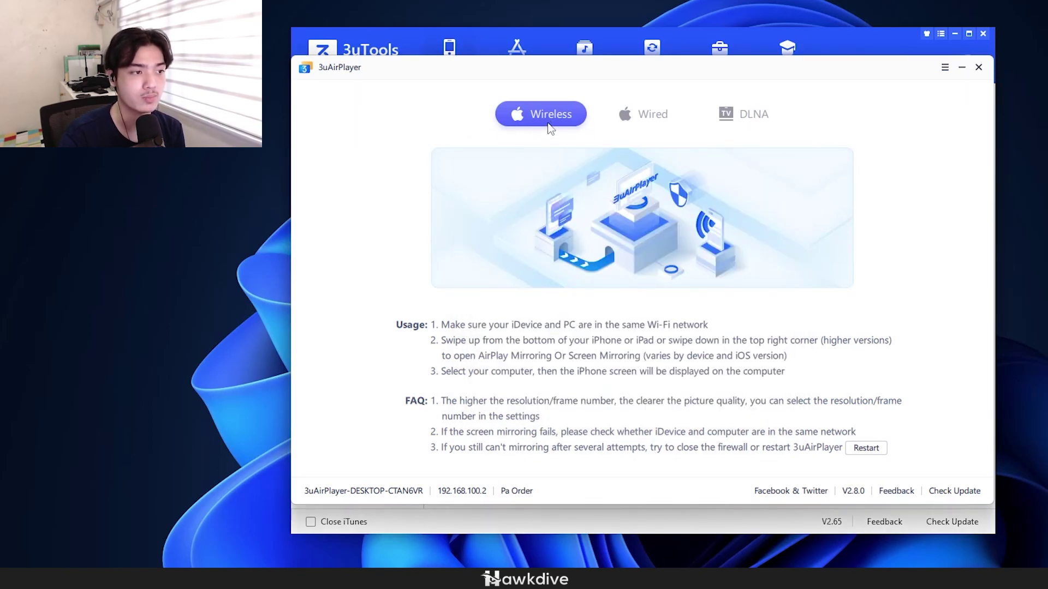